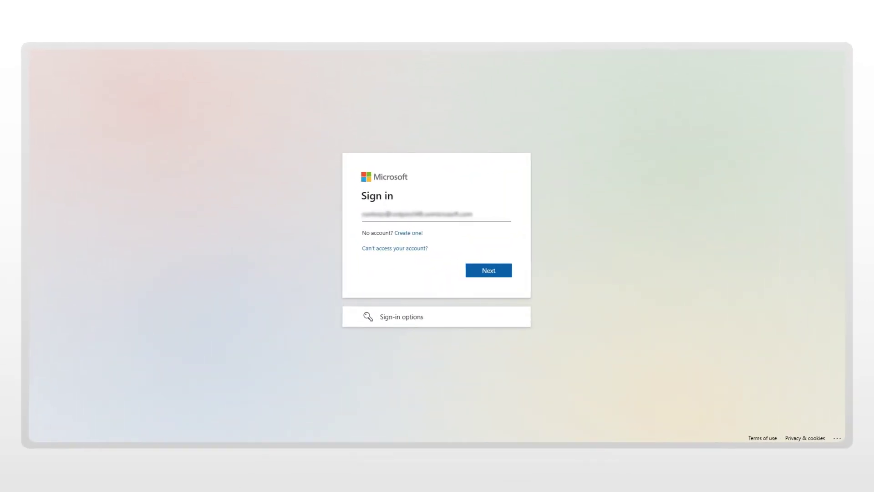
Step: Sign in to the Microsoft account by submitting the account e-mail and entering the account password
key("Return")
type("•••••••••••••")
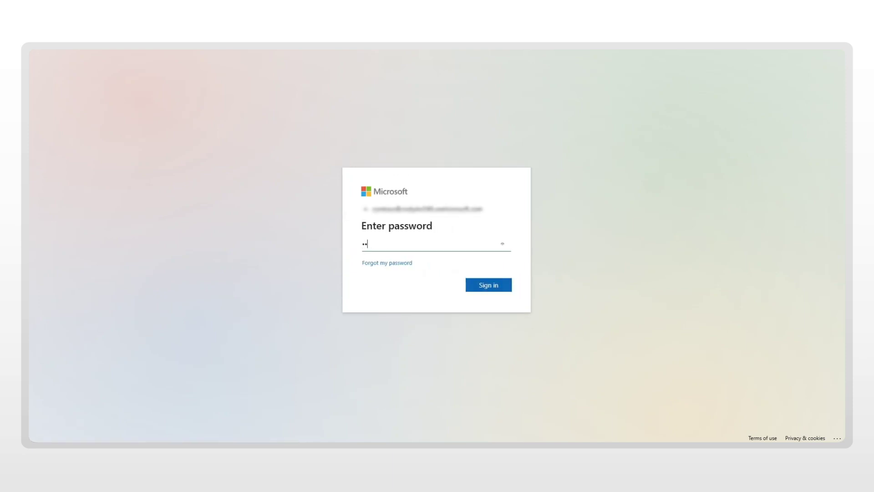
key("Return")
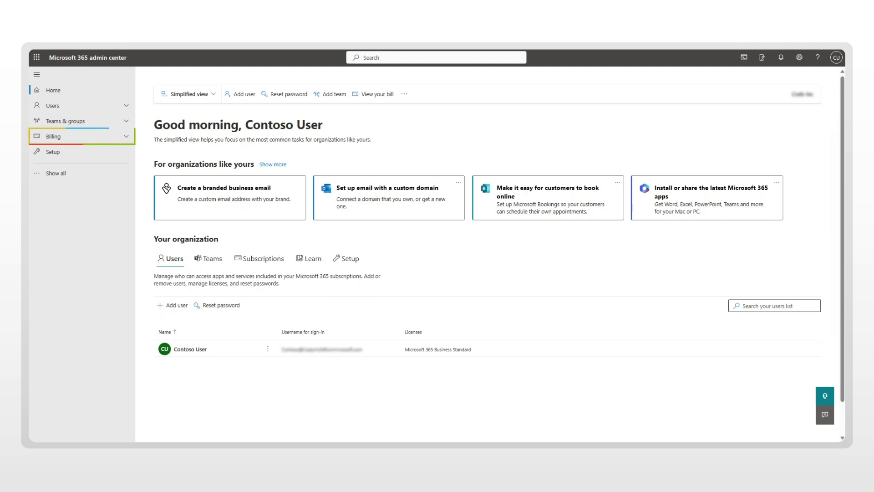
Step: Open the details of the Contoso billing account from the list of billing accounts
left_click(82, 137)
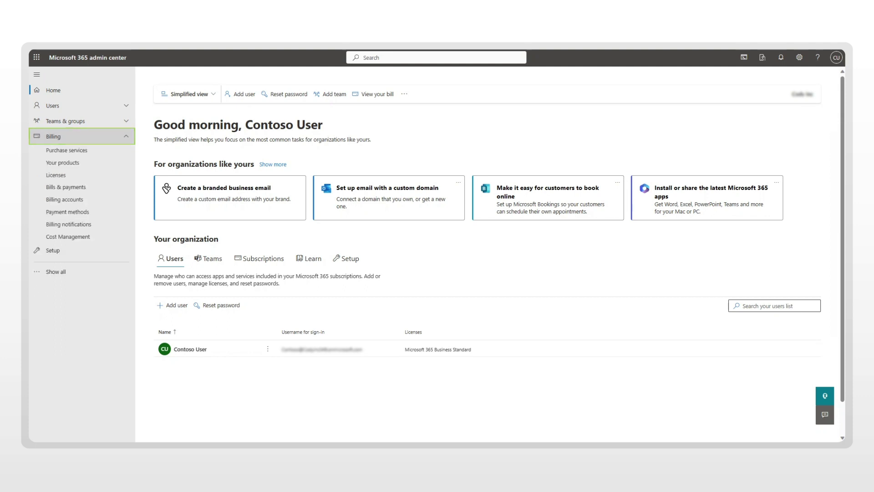
left_click(81, 200)
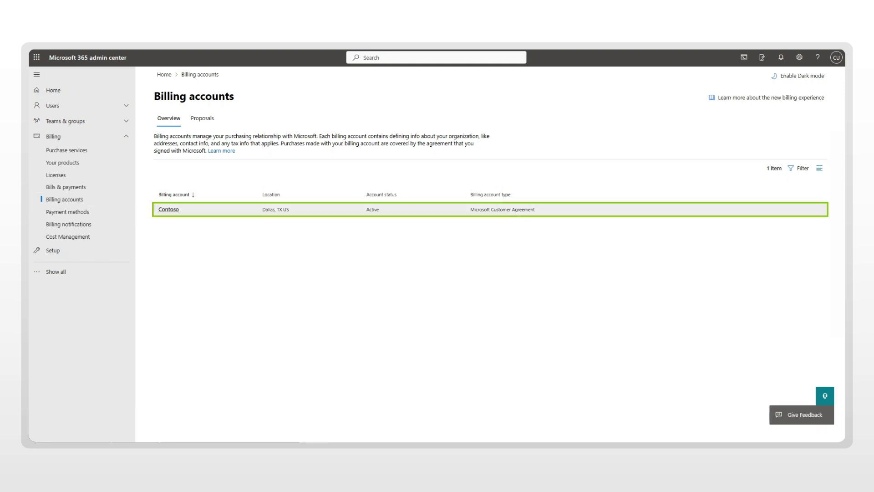
left_click(169, 209)
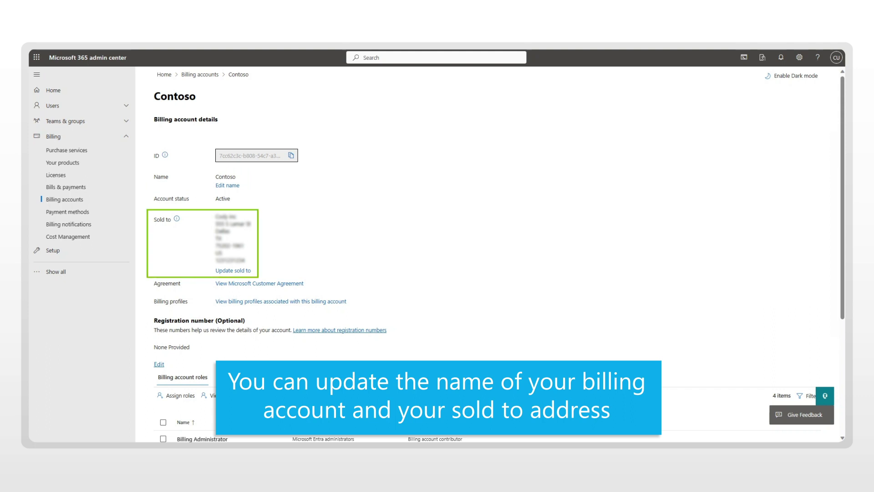
Step: Review the role assignment options for the Contoso billing account and close them without assigning a role
scroll(487, 254, "down", 3)
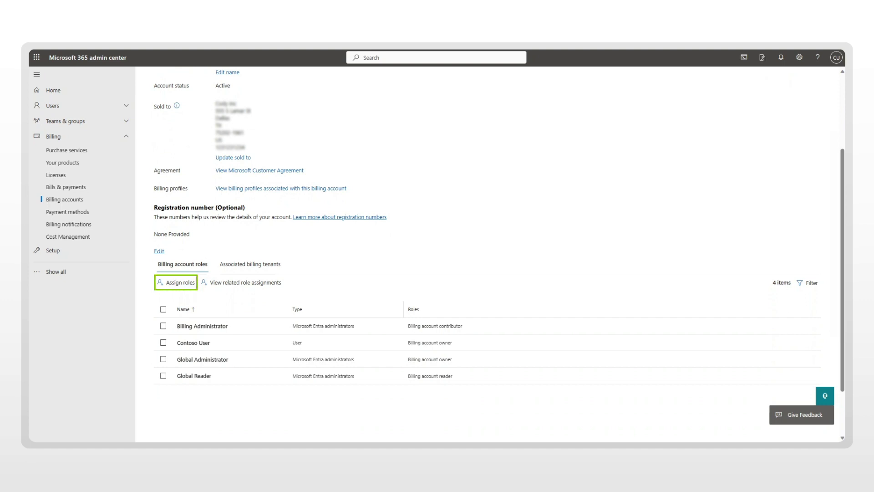
left_click(180, 283)
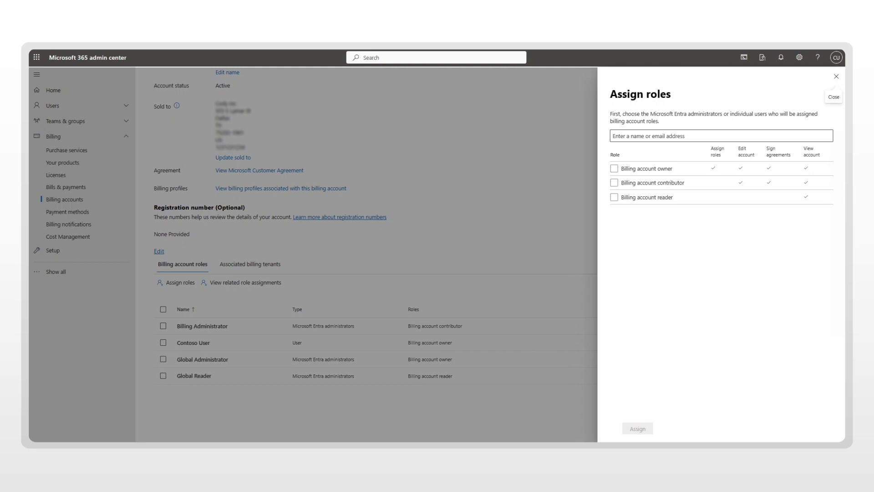
left_click(836, 76)
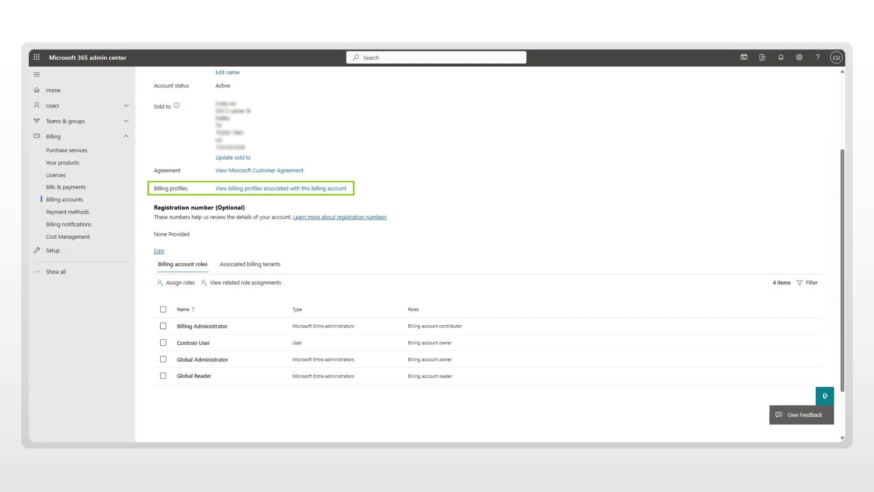
Step: View the Contoso billing profile associated with this billing account
left_click(281, 188)
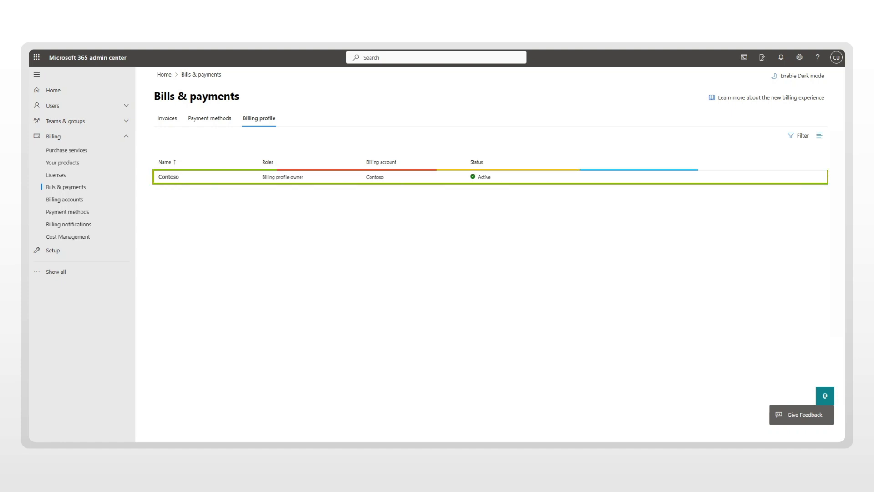
left_click(168, 177)
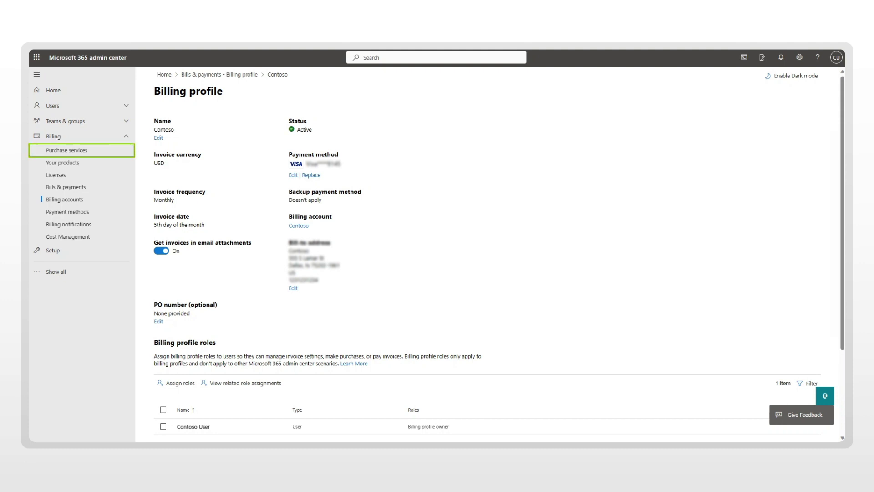
Step: Find Microsoft 365 Business Standard among the recommended services for purchase and open its product details
left_click(67, 150)
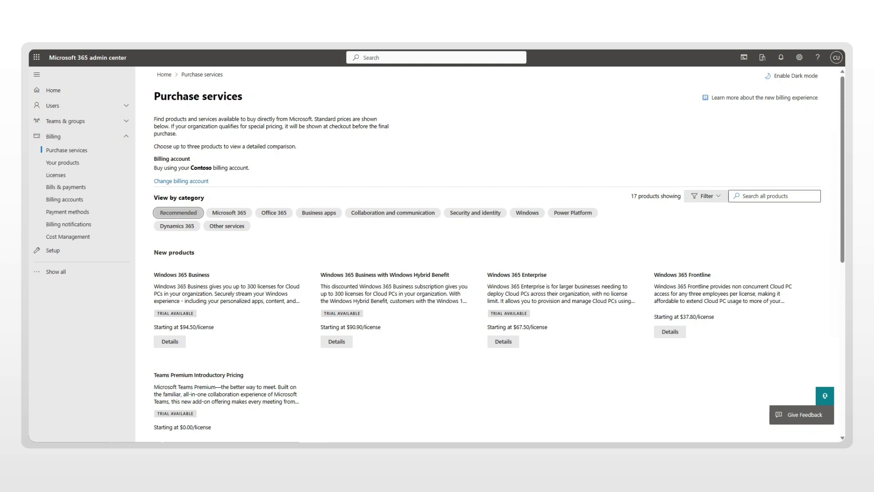
scroll(487, 255, "down", 6)
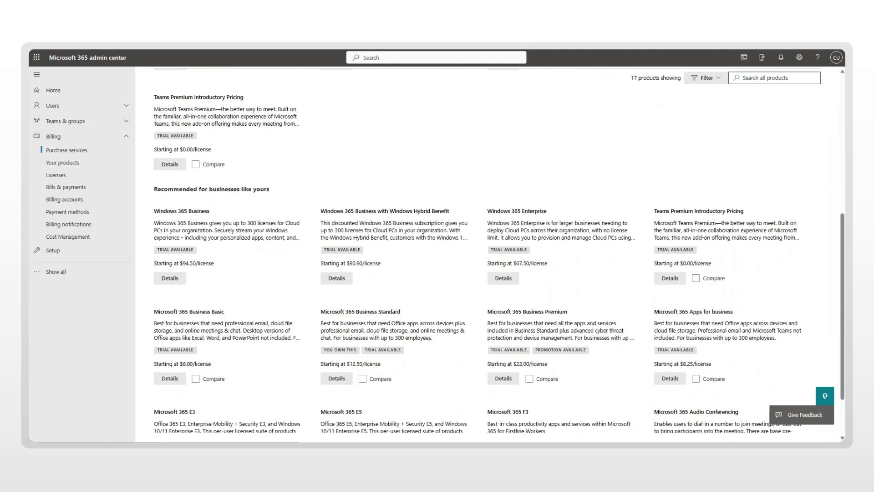
scroll(487, 255, "down", 2)
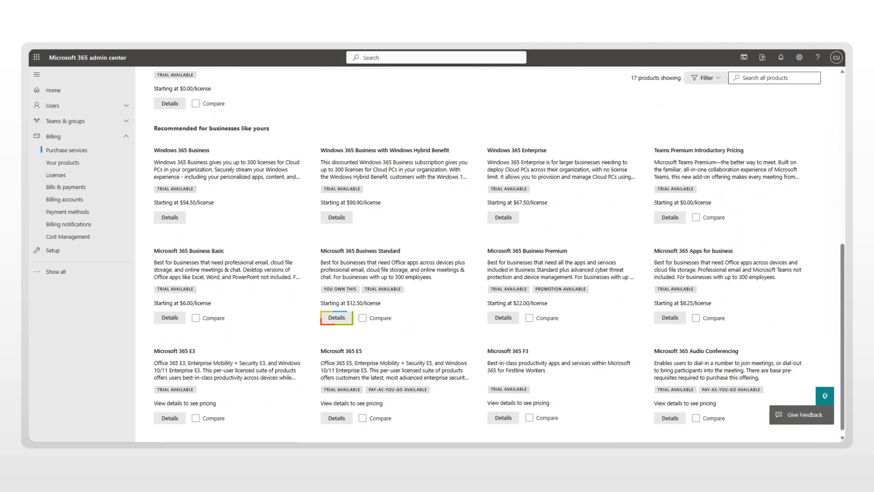
left_click(336, 318)
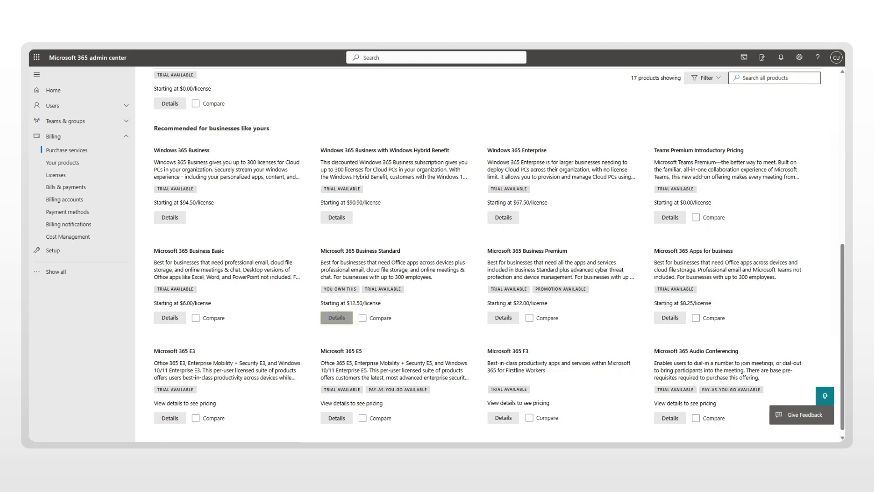
Step: Choose the Microsoft 365 Business Standard plan with a 1-month subscription paid monthly, open the repeat purchase, and close it again
left_click(198, 209)
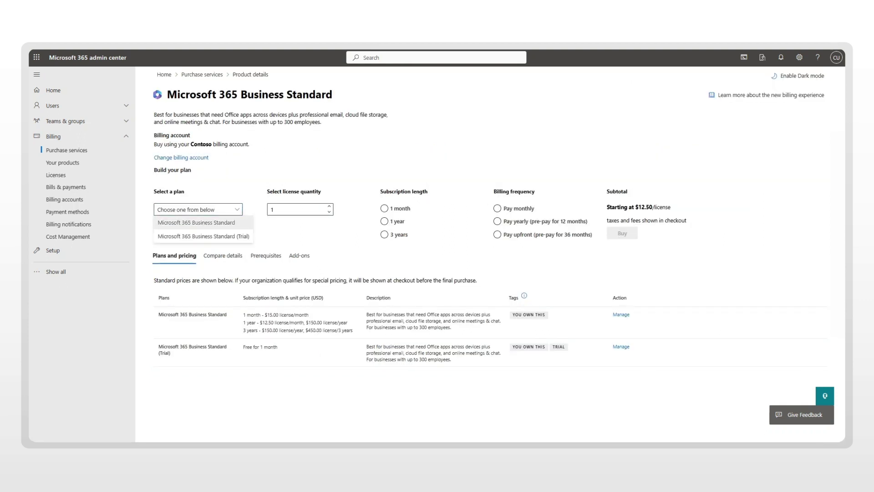
left_click(196, 223)
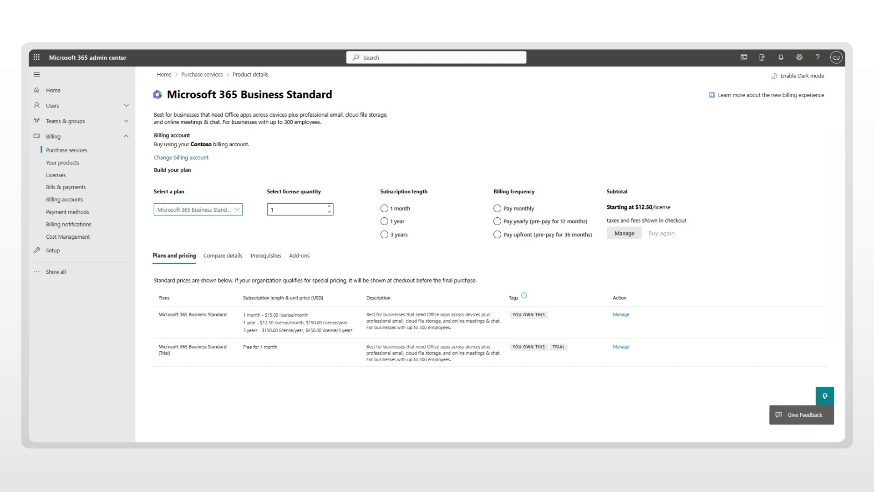
left_click(384, 208)
left_click(384, 208)
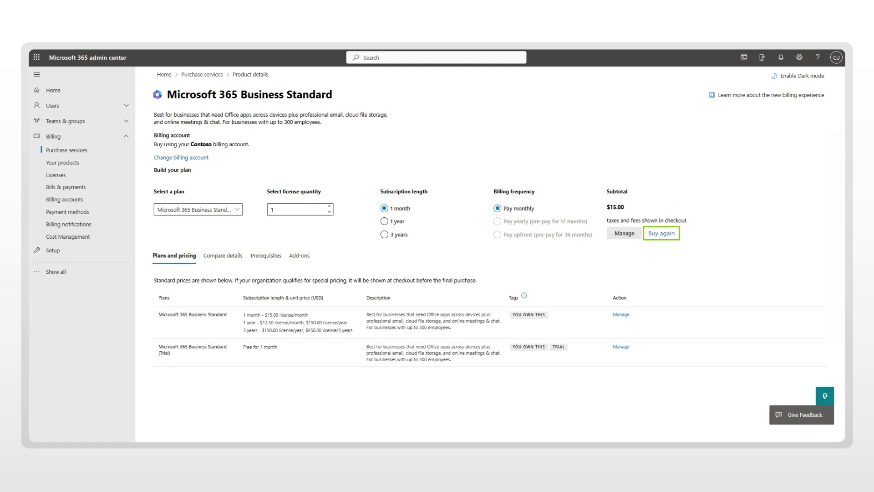
left_click(661, 233)
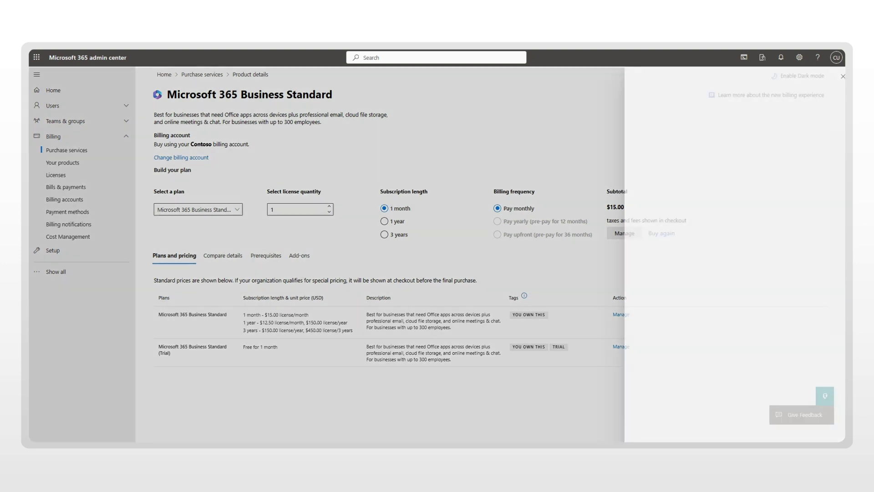
left_click(836, 76)
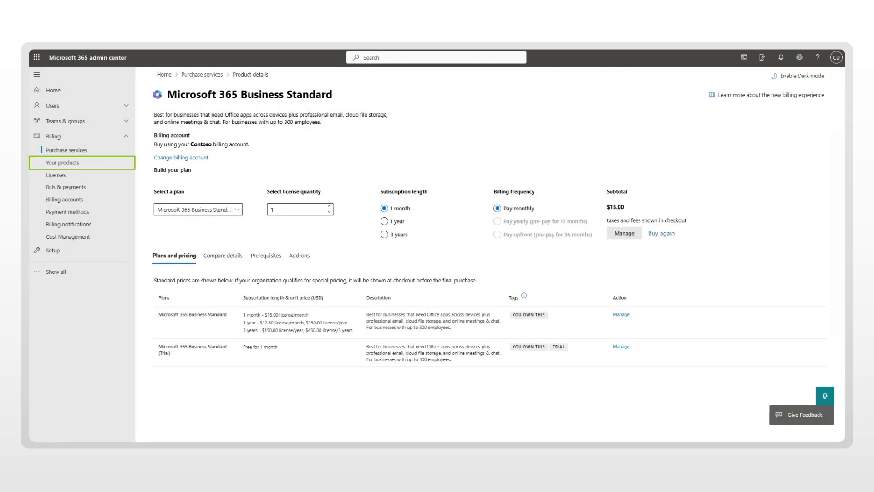
Step: Open the license assignments of the owned Microsoft 365 Business Standard subscription that renews on 11/30/2023
left_click(62, 163)
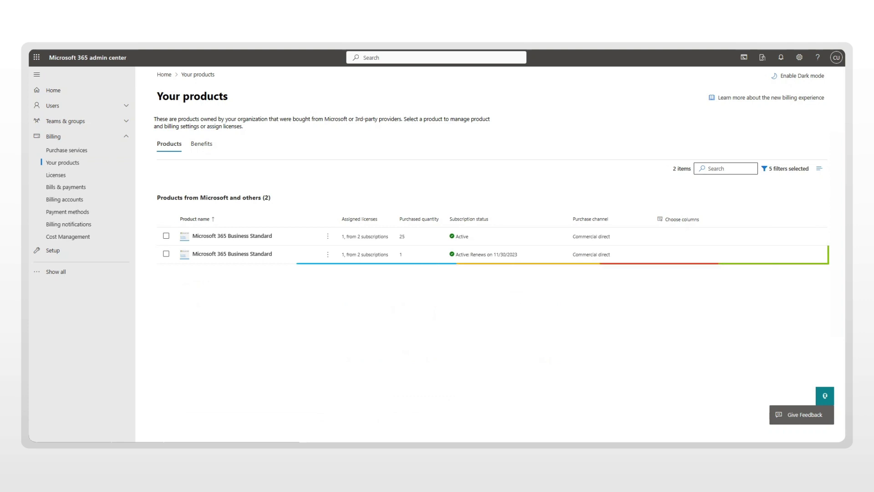
left_click(232, 254)
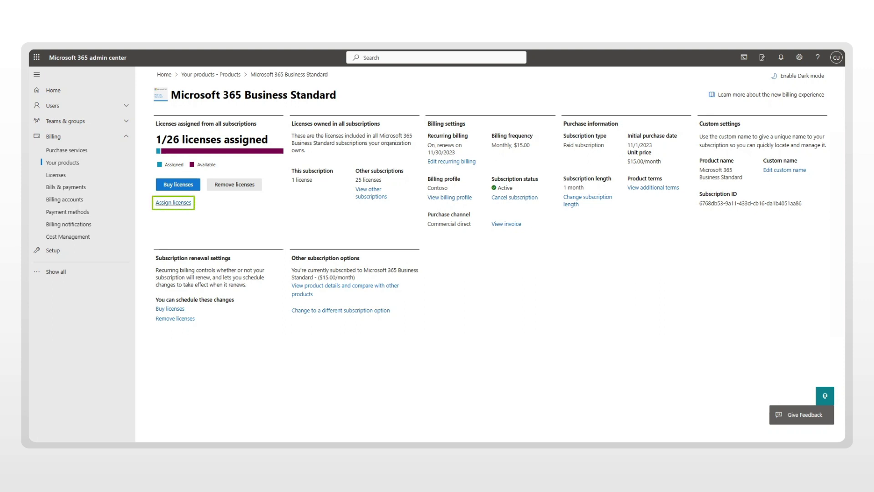
left_click(173, 202)
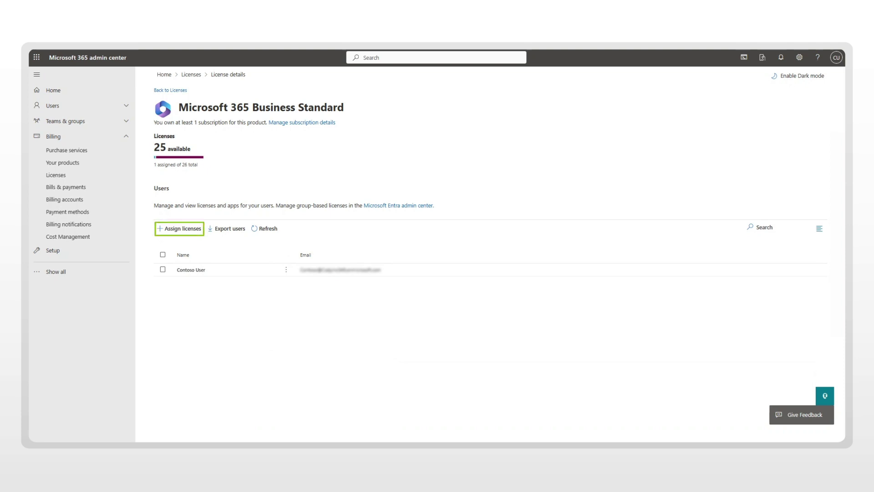
Step: Assign a Microsoft 365 Business Standard license to the Contoso user found by searching the organization's users
left_click(179, 229)
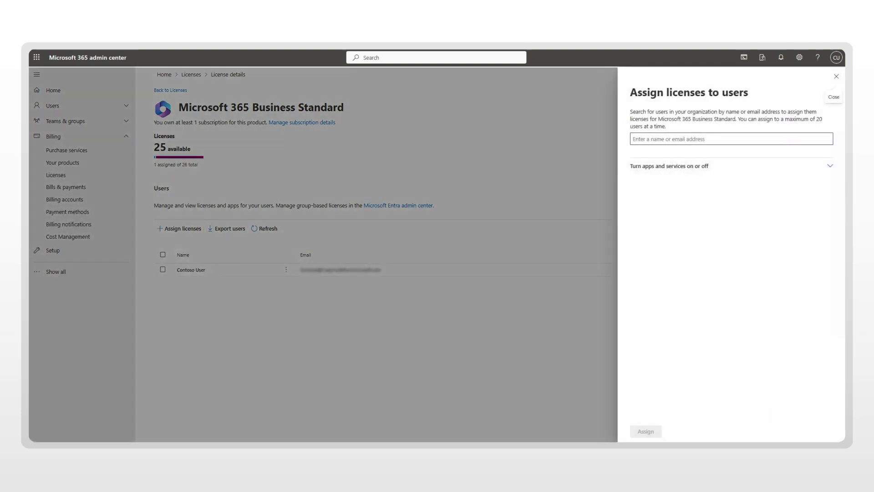
left_click(731, 139)
type("contoso")
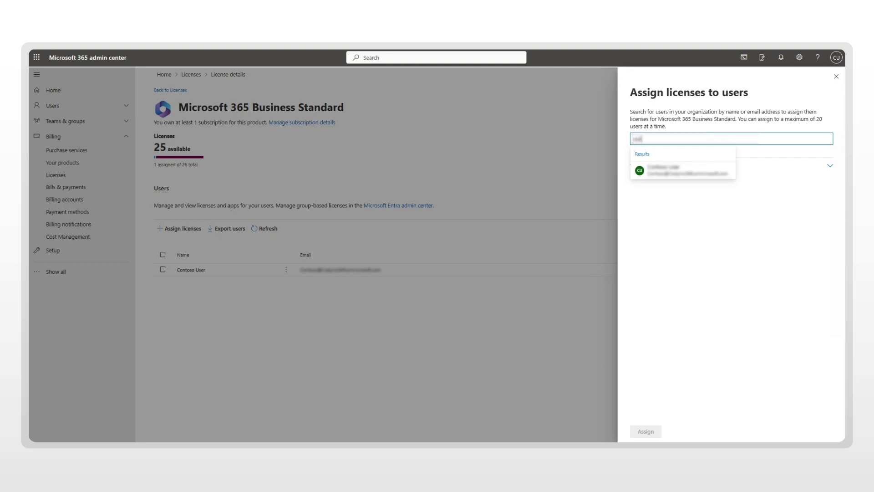
key("Down")
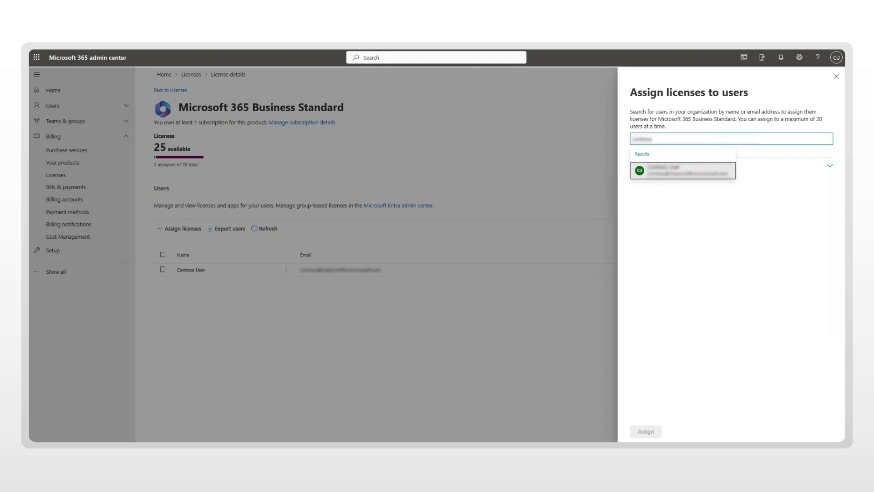
key("Return")
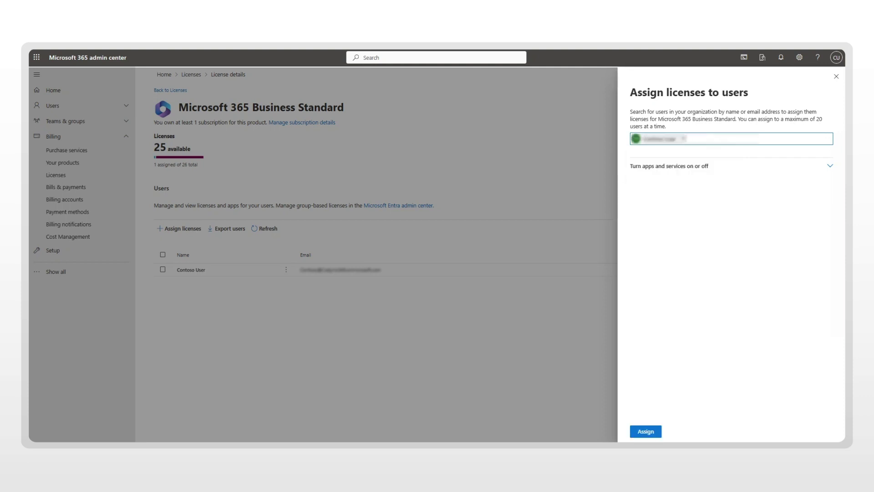
left_click(646, 431)
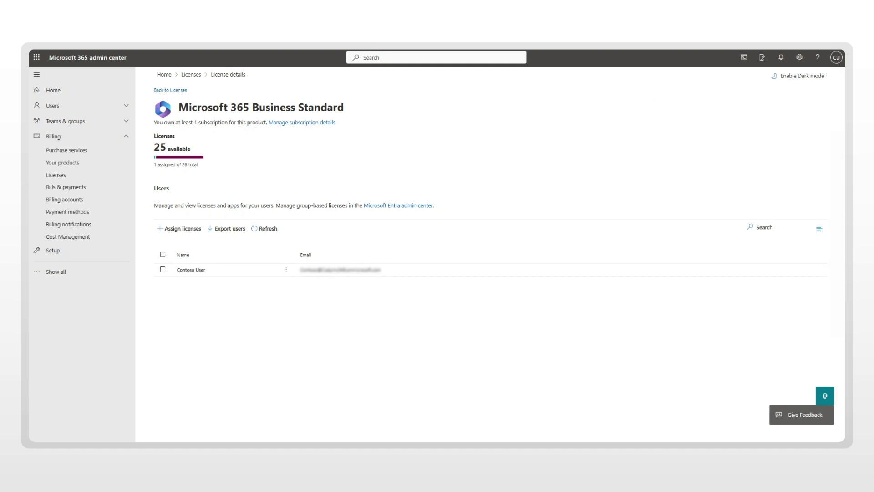
Step: Unassign the Microsoft 365 Business Standard license from the only listed user
left_click(163, 270)
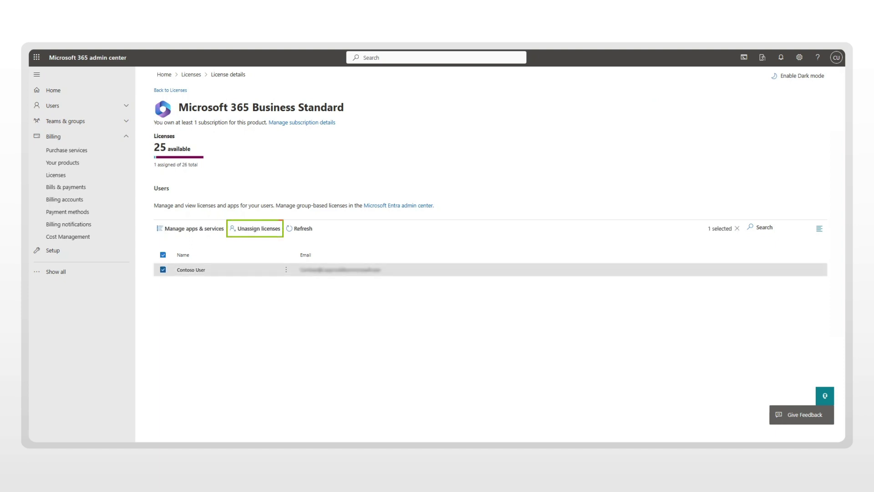
left_click(255, 228)
left_click(399, 269)
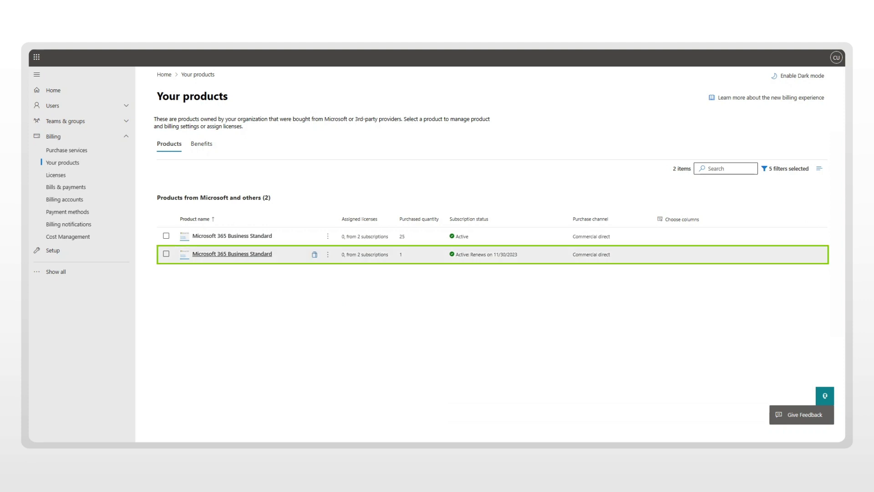
Step: Review the recurring billing and subscription length options of the renewing Microsoft 365 Business Standard subscription without changing them
left_click(232, 254)
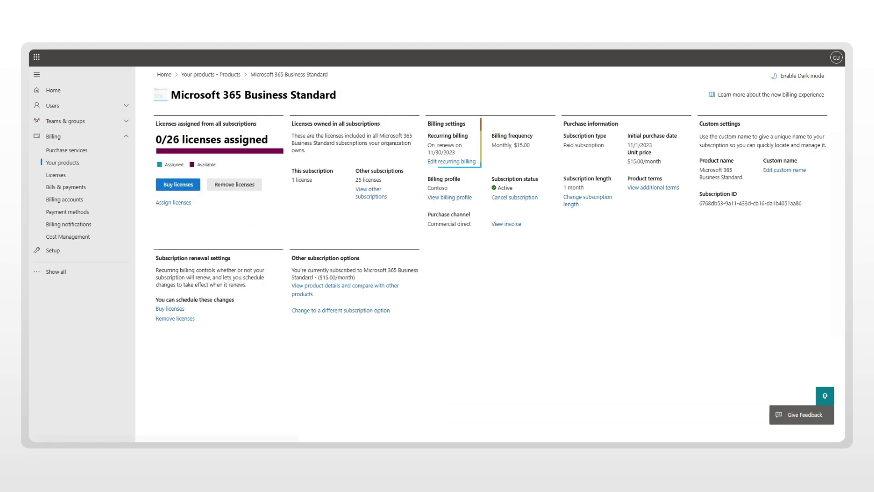
left_click(451, 161)
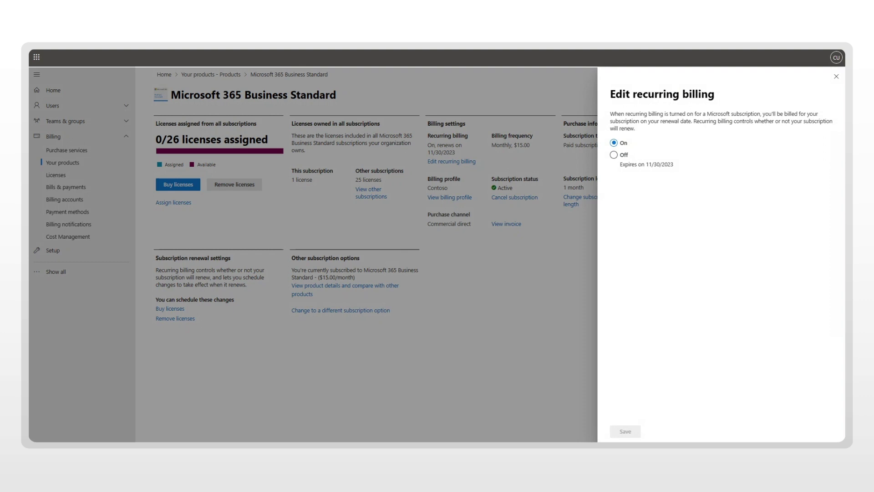
key("Escape")
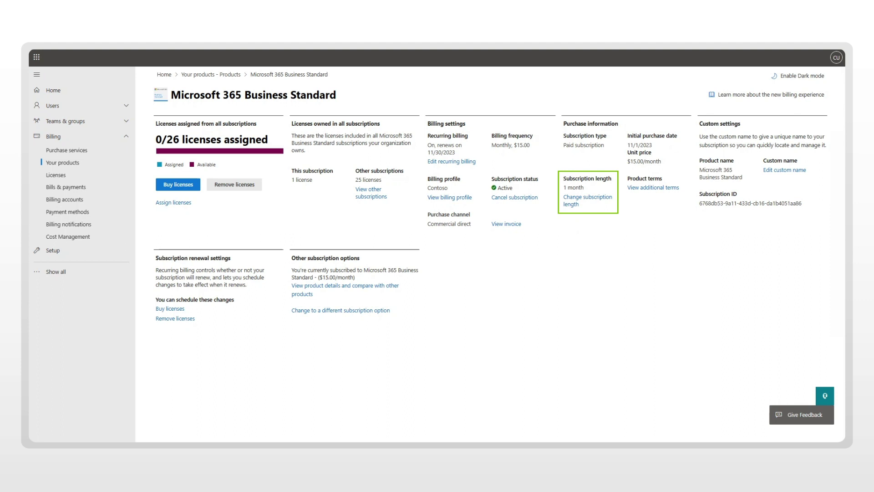
left_click(587, 197)
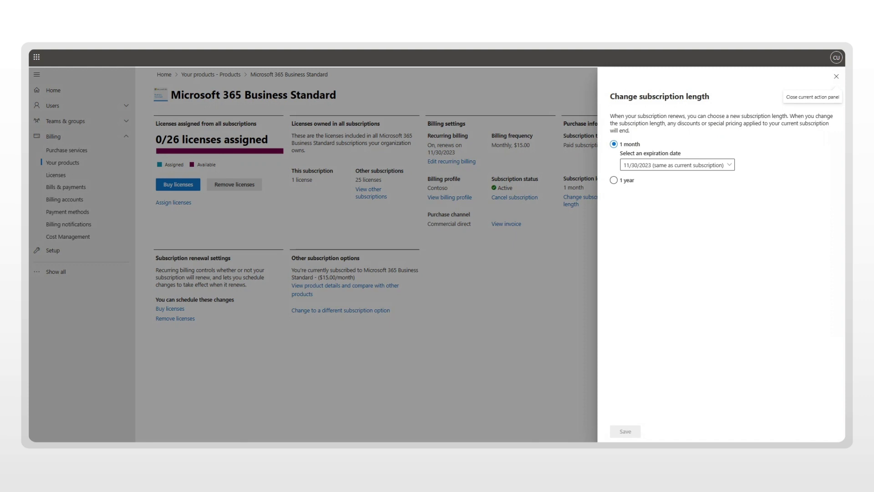
left_click(836, 76)
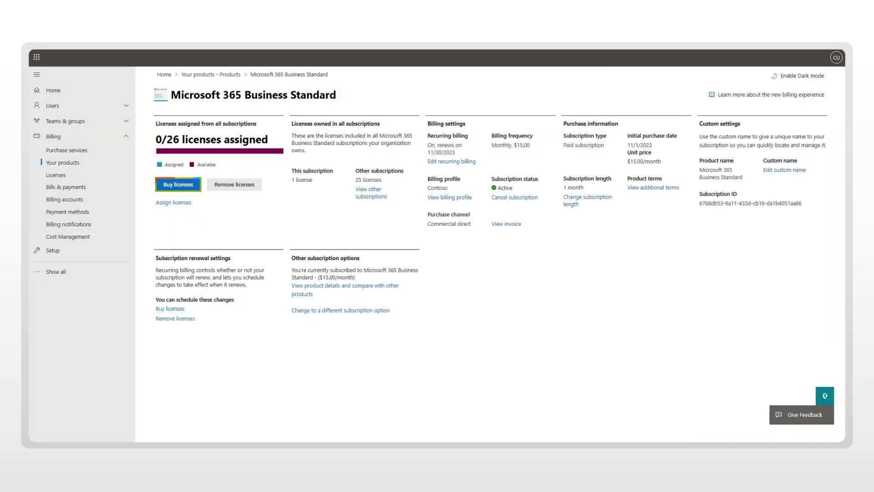
Step: View the options for buying more licenses and for canceling the Microsoft 365 Business Standard subscription
left_click(178, 184)
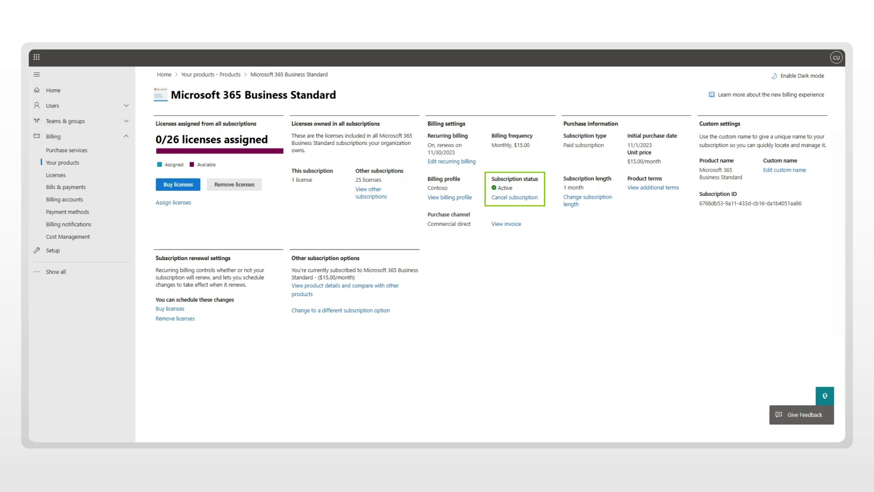
left_click(514, 197)
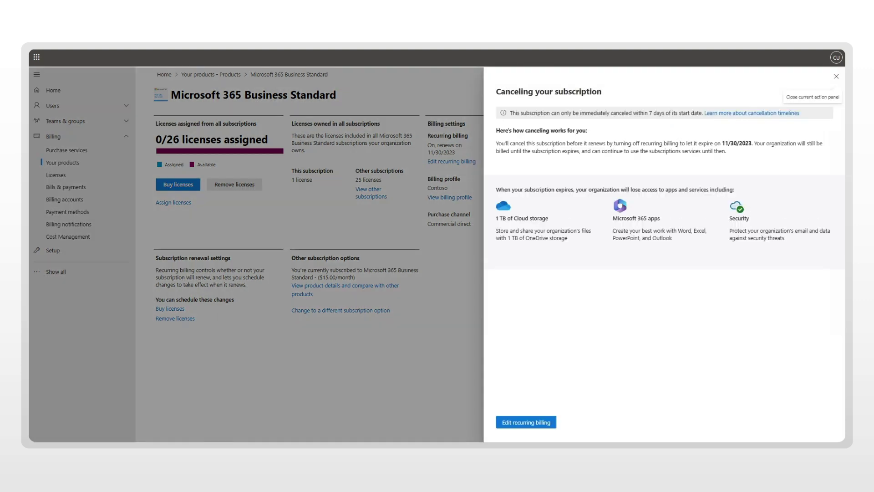